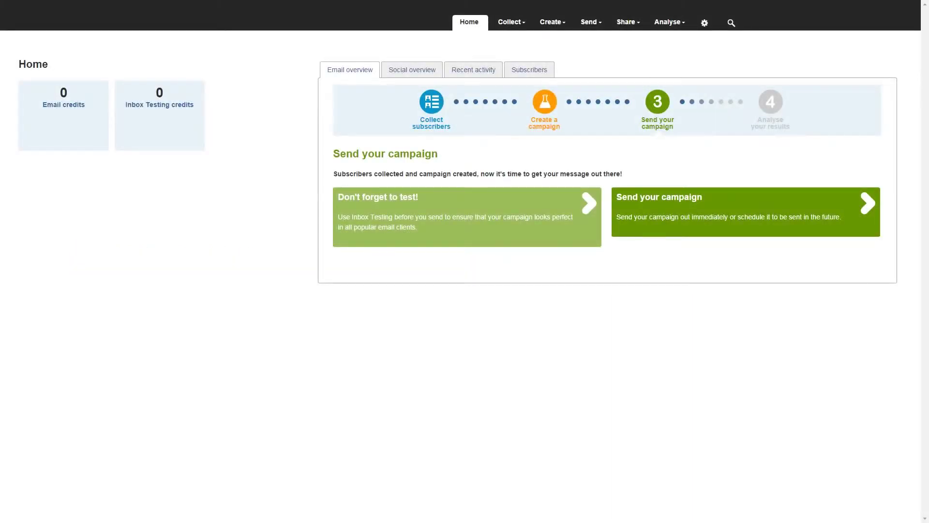
Step: Create and save the audience 'Males, 18-24, London' with a note on targeting London males aged 18-24
{"action": "left_click", "coordinate": [511, 26]}
{"action": "left_click", "coordinate": [532, 59]}
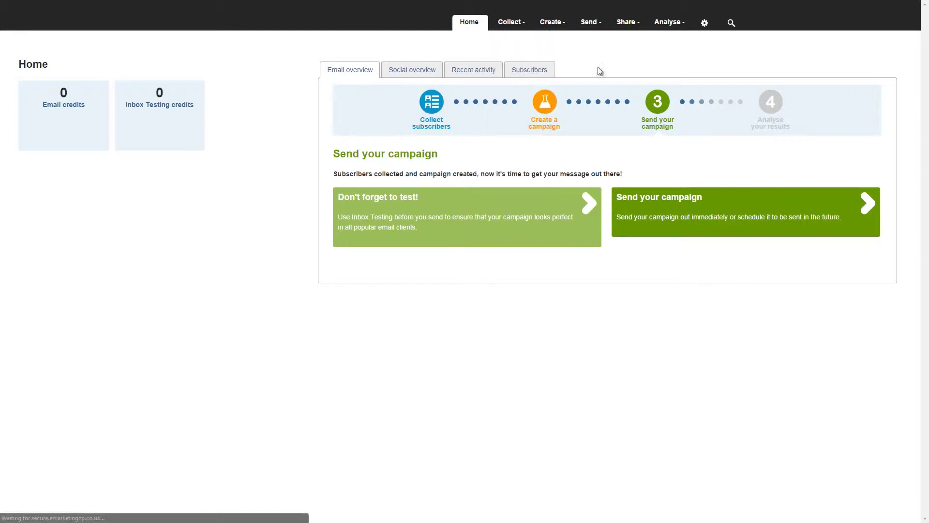
{"action": "left_click", "coordinate": [350, 71]}
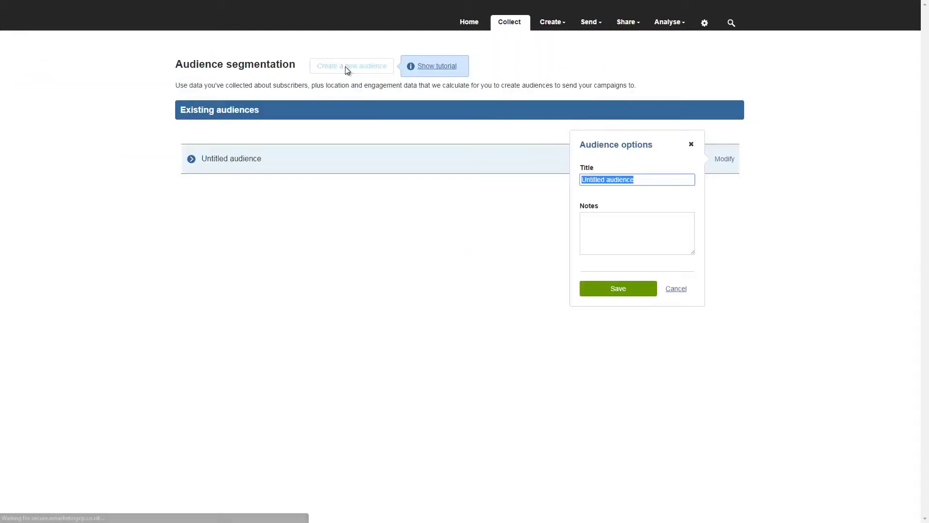
{"action": "type", "text": "Males, 18-"}
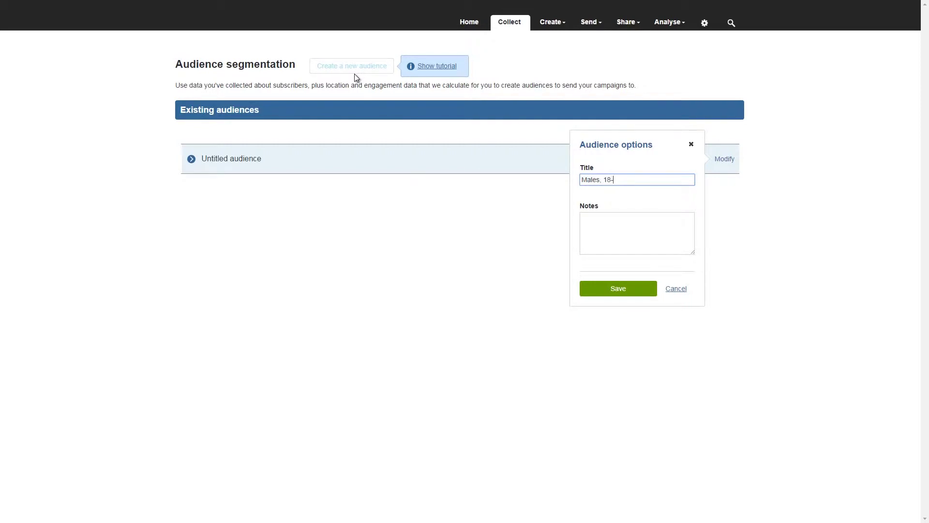
{"action": "type", "text": "24, London"}
{"action": "left_click", "coordinate": [642, 218]}
{"action": "type", "text": "This audience"}
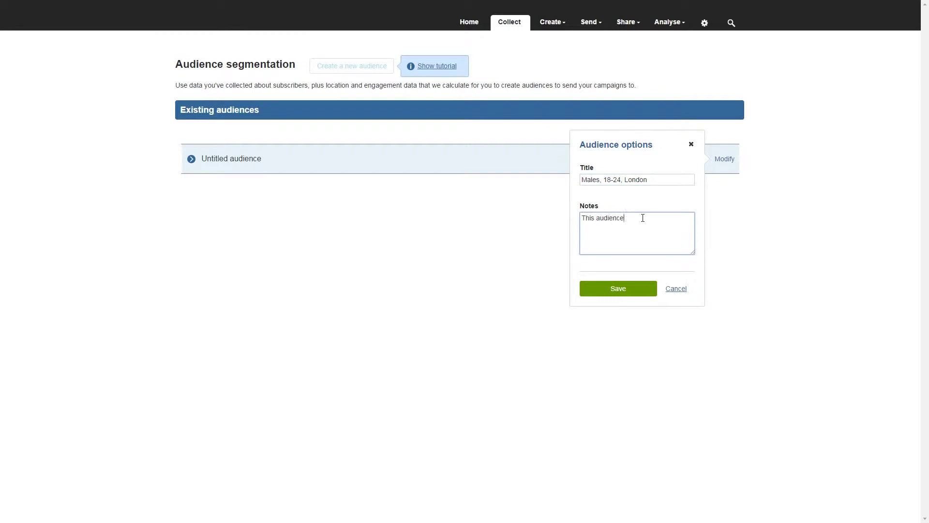
{"action": "type", "text": " is to segment males aged 2"}
{"action": "key", "text": "BackSpace"}
{"action": "type", "text": "18-24 "}
{"action": "type", "text": "that live in London."}
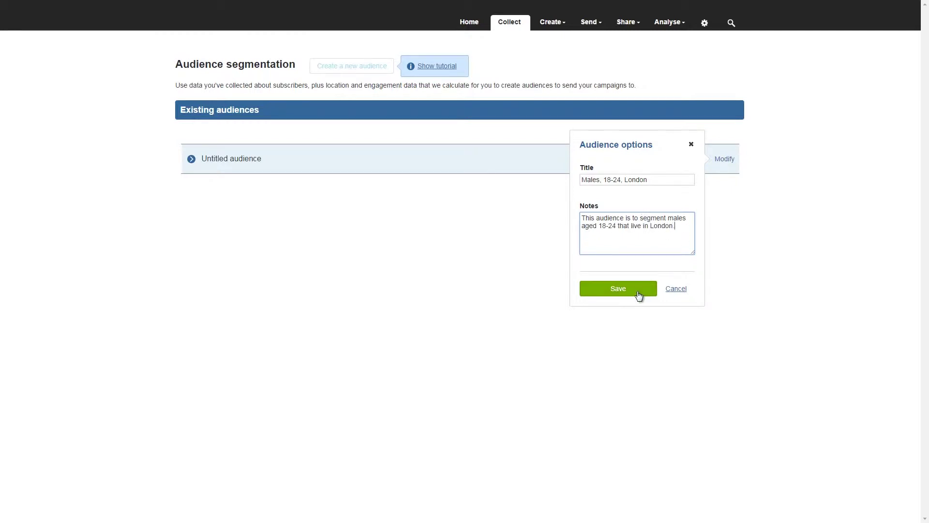
{"action": "left_click", "coordinate": [639, 289]}
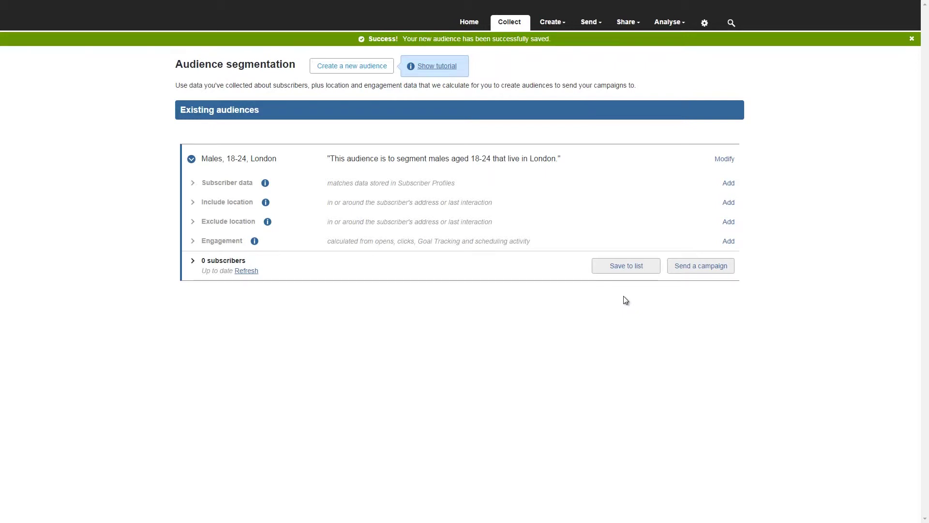
{"action": "left_click", "coordinate": [242, 184]}
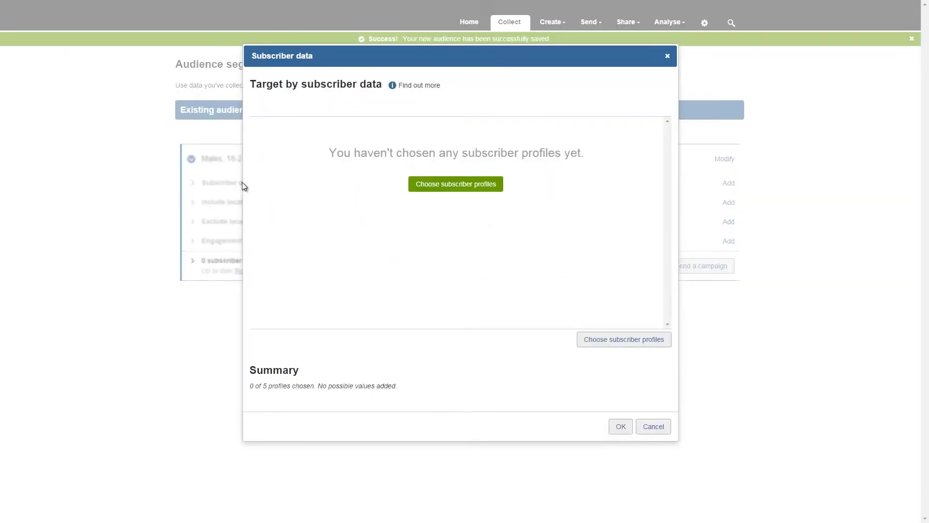
Step: Target subscribers whose Gender is male
{"action": "left_click", "coordinate": [478, 186]}
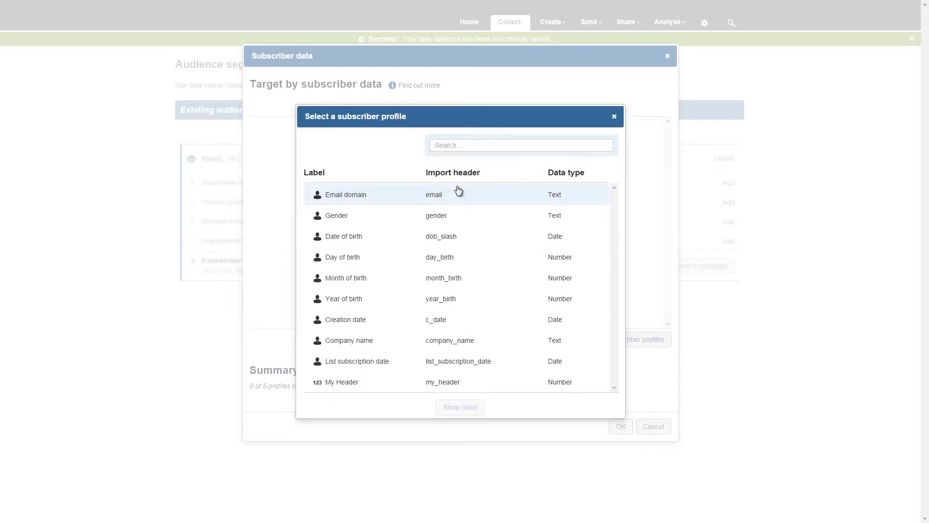
{"action": "left_click", "coordinate": [344, 220]}
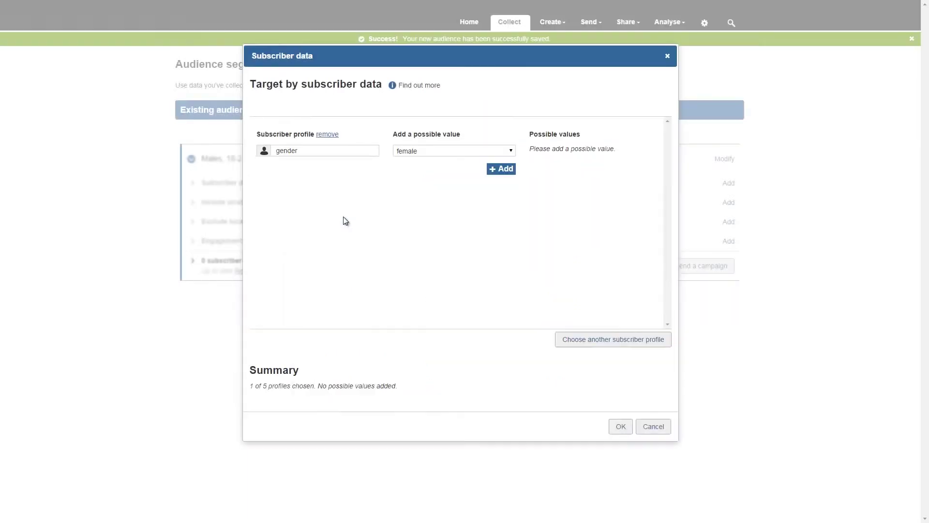
{"action": "left_click", "coordinate": [486, 154]}
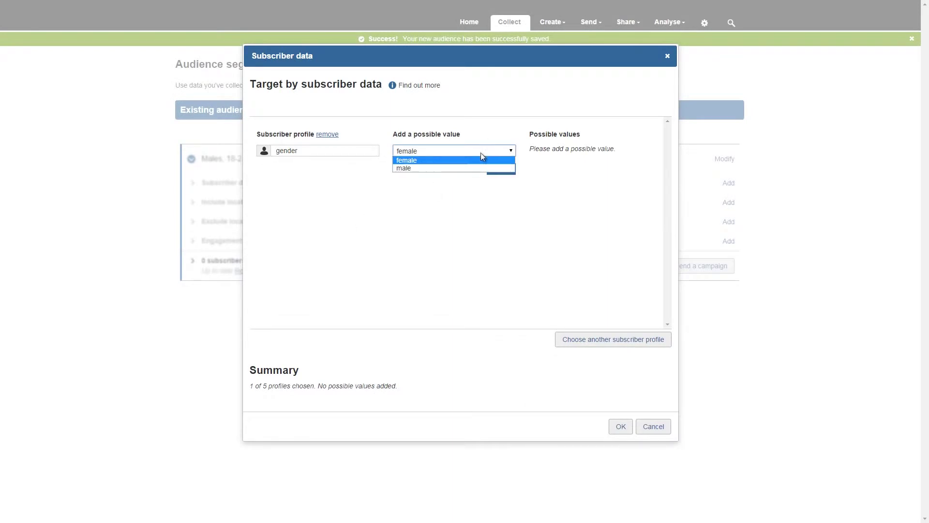
{"action": "left_click", "coordinate": [439, 168]}
{"action": "left_click", "coordinate": [505, 169]}
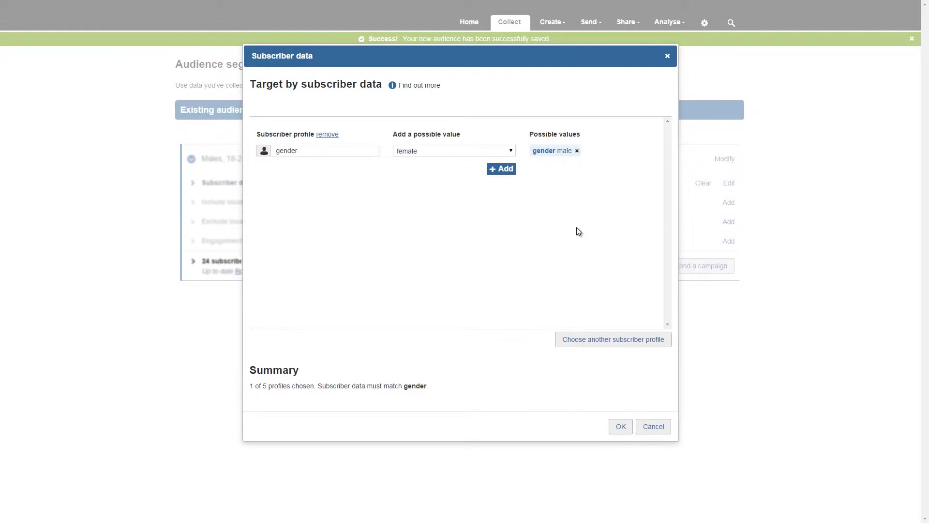
Step: Add a year_birth criterion of less than or equal to 1996
{"action": "left_click", "coordinate": [620, 340]}
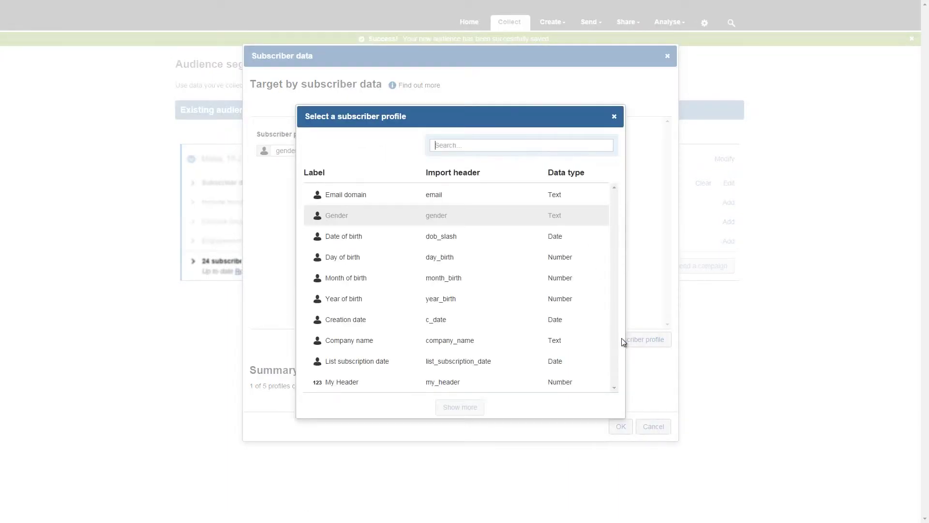
{"action": "left_click", "coordinate": [349, 304]}
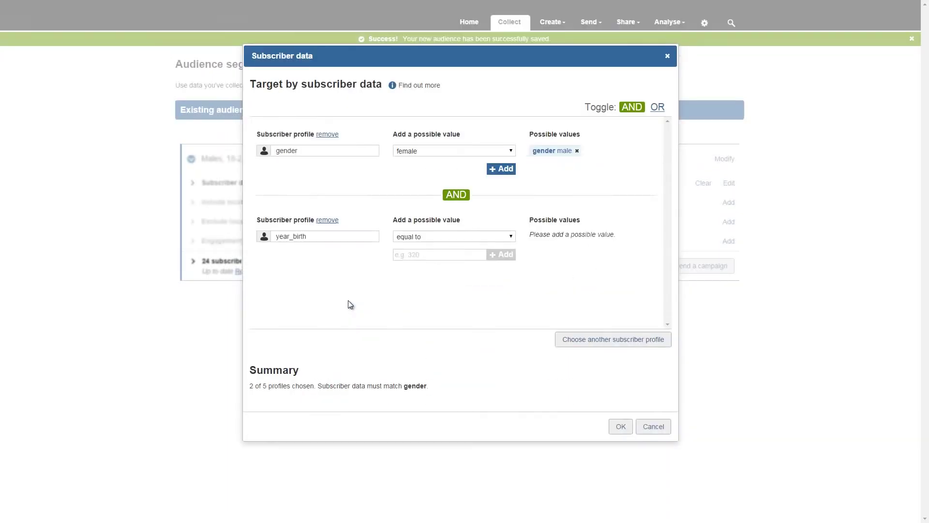
{"action": "left_click", "coordinate": [479, 238]}
{"action": "left_click", "coordinate": [476, 253]}
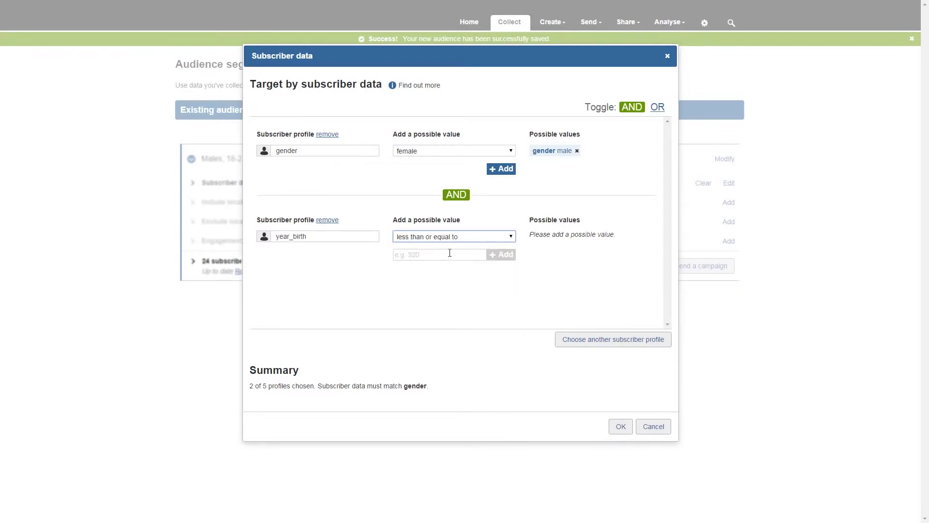
{"action": "left_click", "coordinate": [435, 256]}
{"action": "type", "text": "199"}
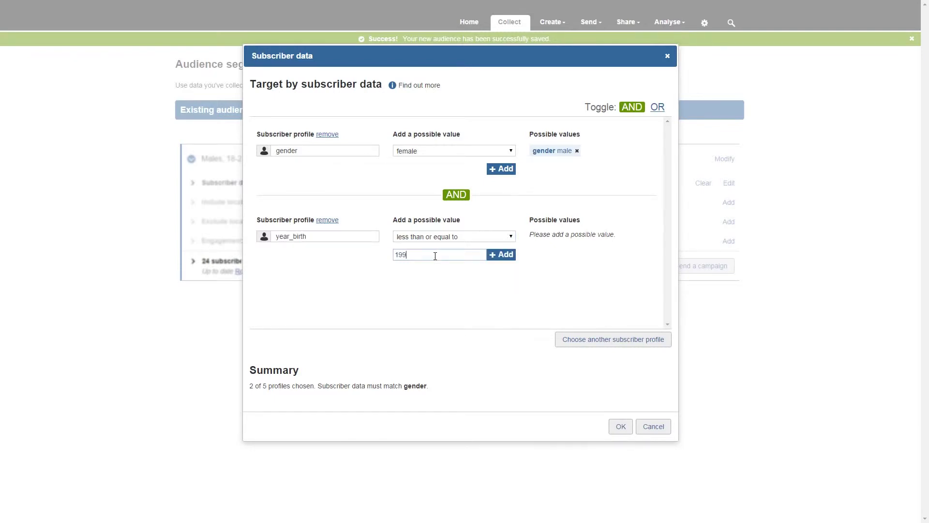
{"action": "type", "text": "6"}
{"action": "left_click", "coordinate": [496, 255]}
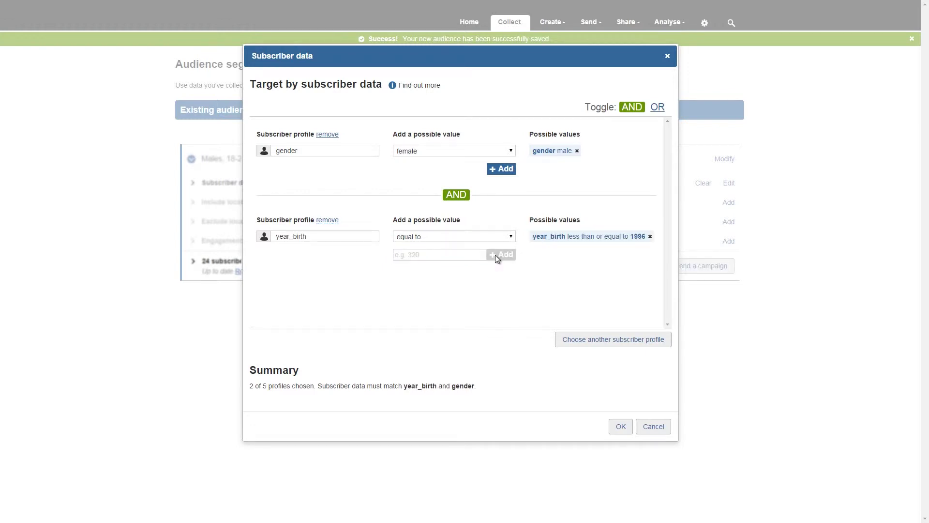
Step: Add a year_birth criterion of greater than or equal to 1990 and confirm the criteria
{"action": "left_click", "coordinate": [618, 339]}
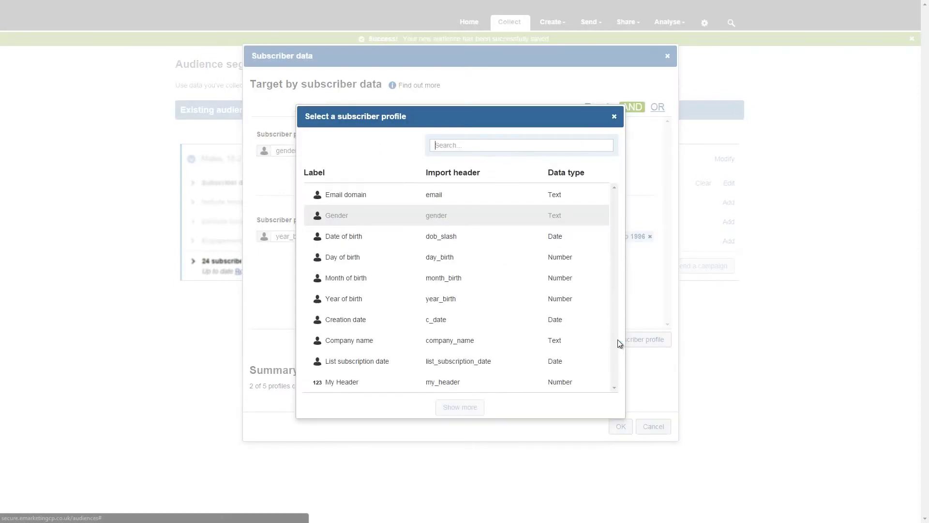
{"action": "left_click", "coordinate": [352, 301]}
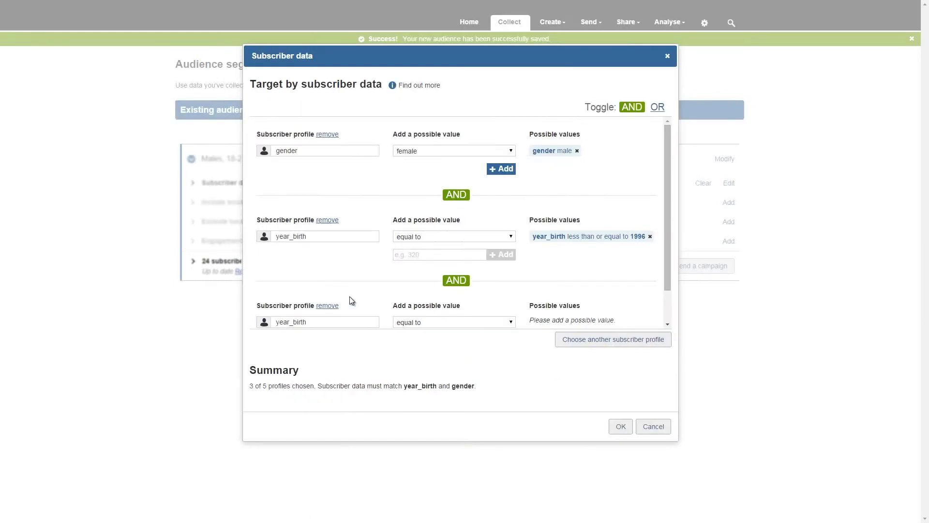
{"action": "scroll", "coordinate": [523, 299], "scroll_direction": "down", "scroll_amount": 1}
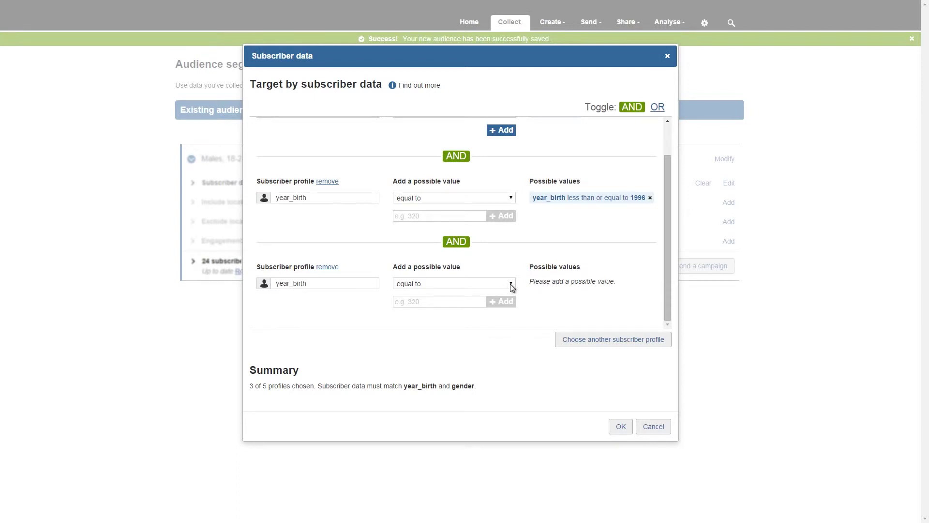
{"action": "left_click", "coordinate": [511, 283]}
{"action": "left_click", "coordinate": [488, 329]}
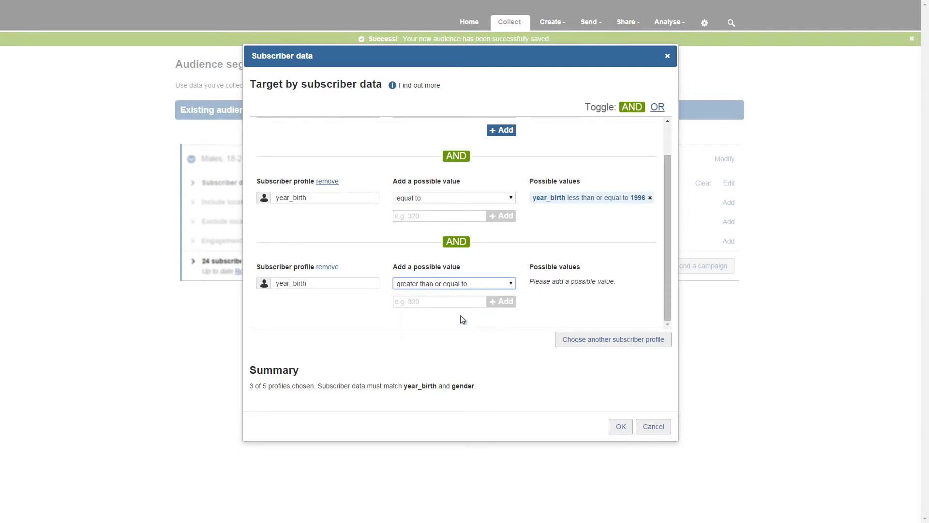
{"action": "left_click", "coordinate": [448, 301]}
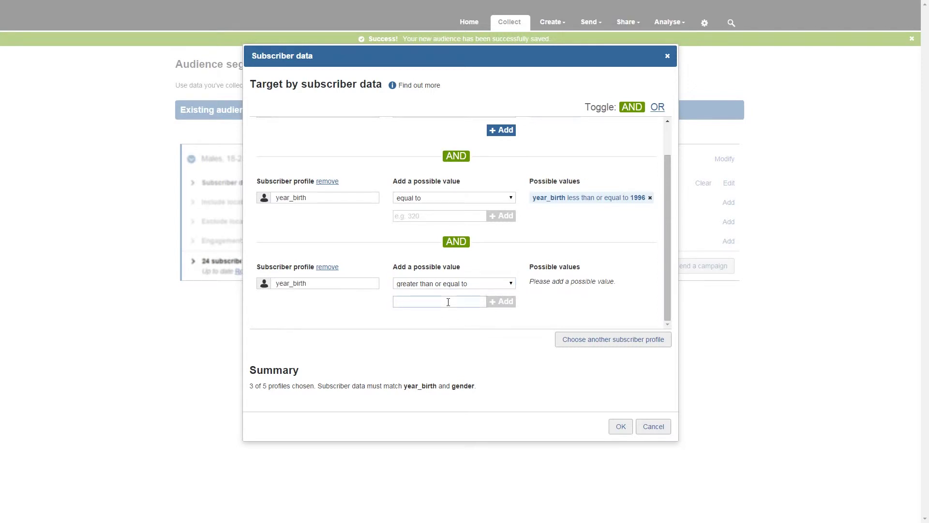
{"action": "type", "text": "1990"}
{"action": "left_click", "coordinate": [508, 302]}
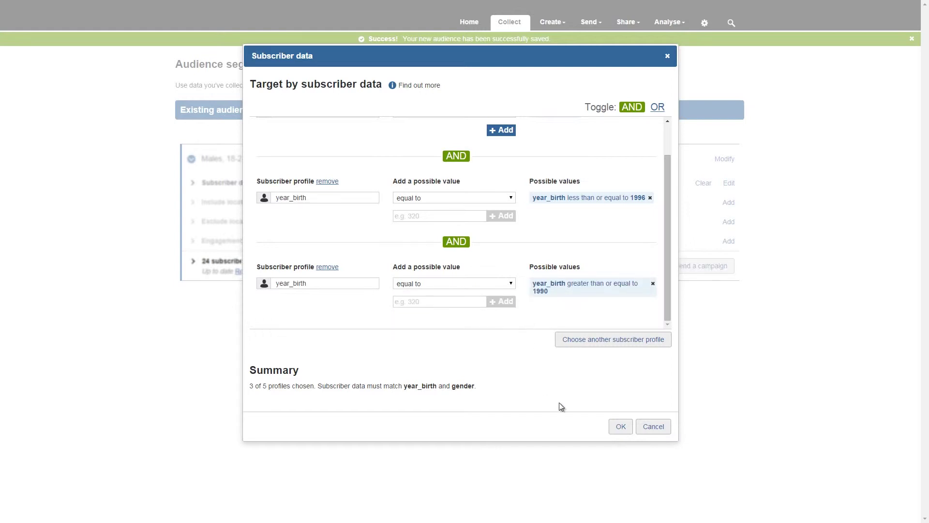
{"action": "left_click", "coordinate": [620, 427]}
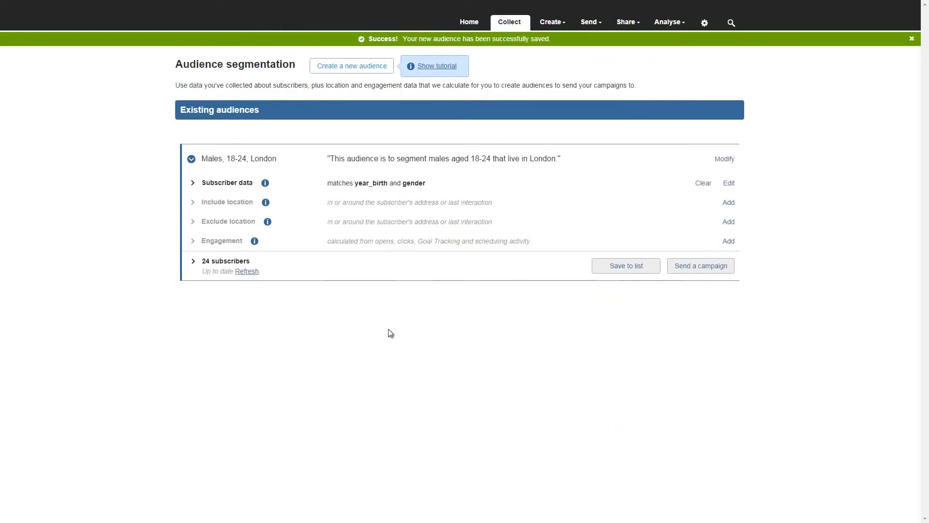
Step: Include only subscribers within a 30 km radius of London, United Kingdom
{"action": "left_click", "coordinate": [239, 202]}
{"action": "left_click", "coordinate": [382, 111]}
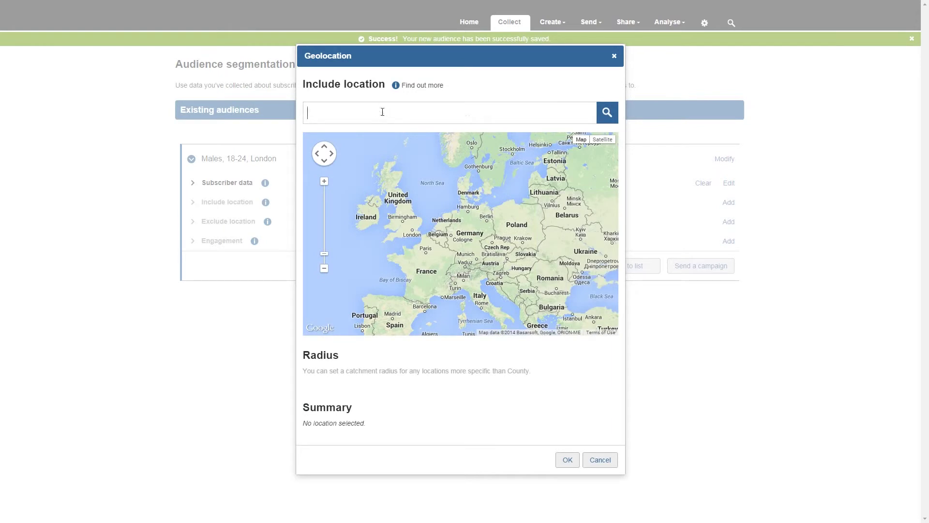
{"action": "type", "text": "London"}
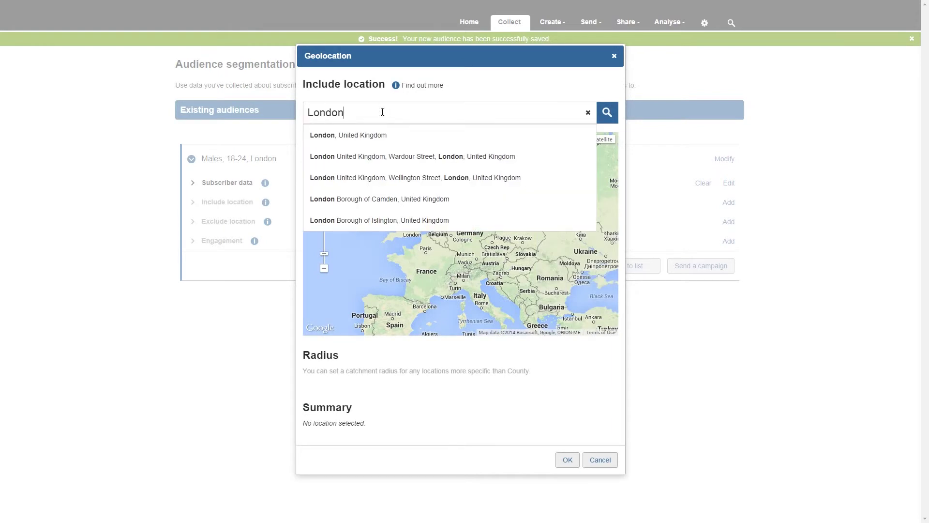
{"action": "left_click", "coordinate": [377, 134]}
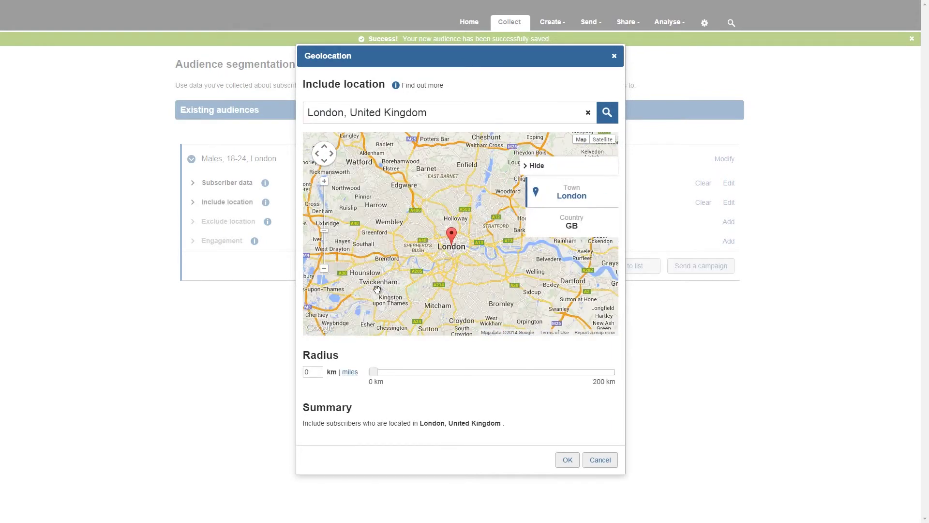
{"action": "left_click_drag", "start_coordinate": [374, 372], "coordinate": [409, 373]}
{"action": "double_click", "coordinate": [311, 372]}
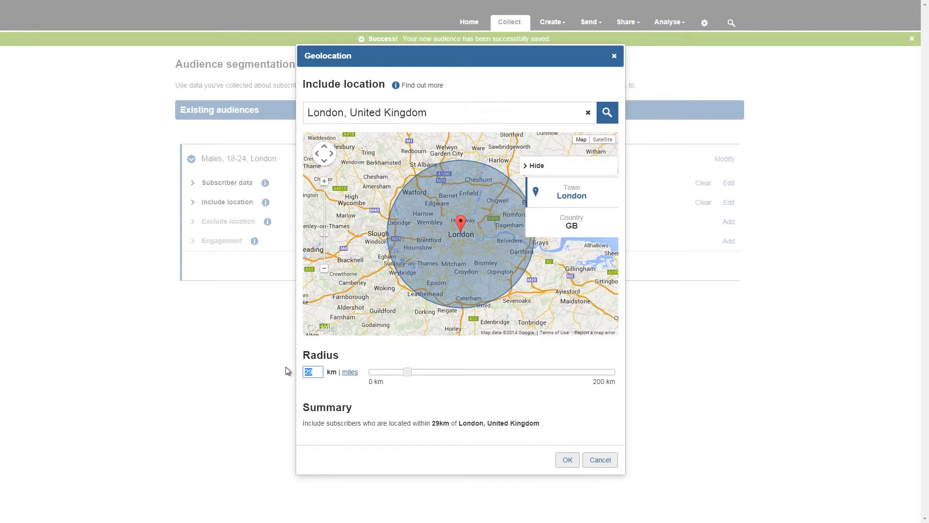
{"action": "type", "text": "30"}
{"action": "left_click", "coordinate": [374, 394]}
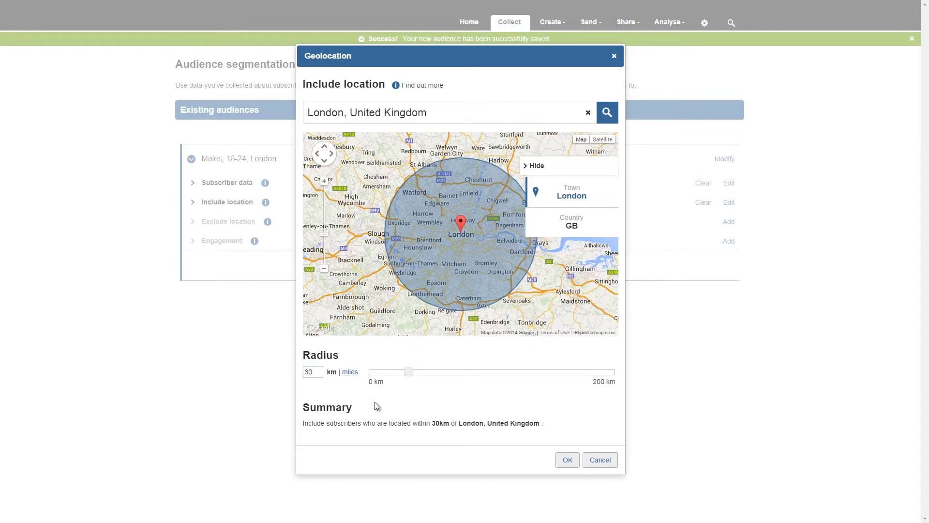
{"action": "left_click", "coordinate": [573, 458]}
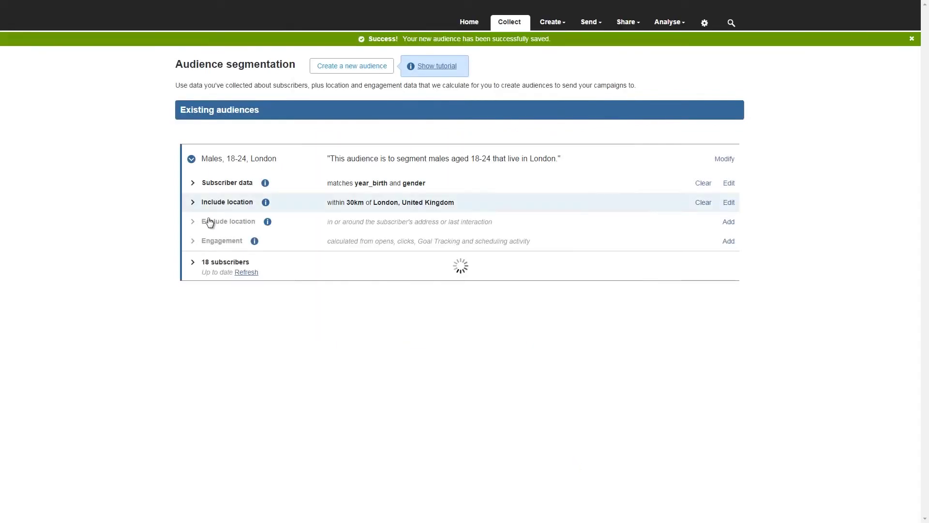
{"action": "left_click", "coordinate": [222, 222]}
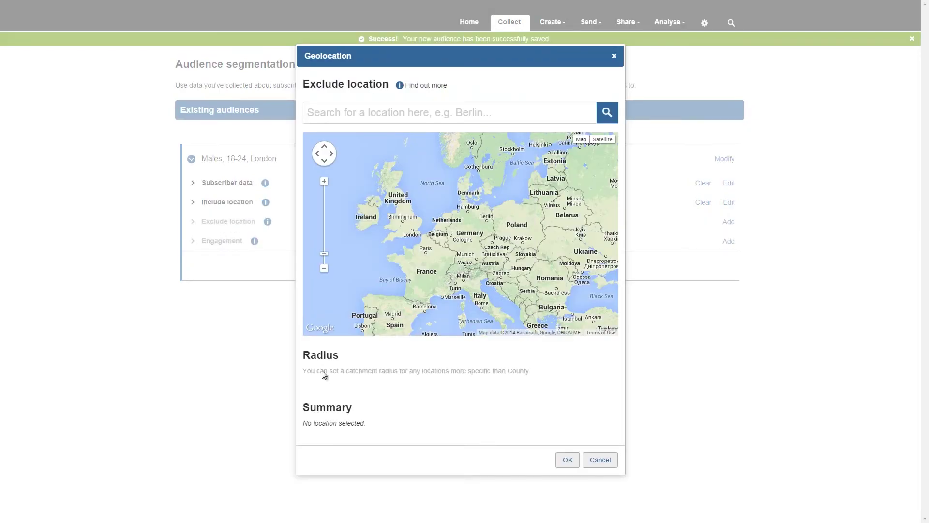
{"action": "left_click", "coordinate": [614, 462]}
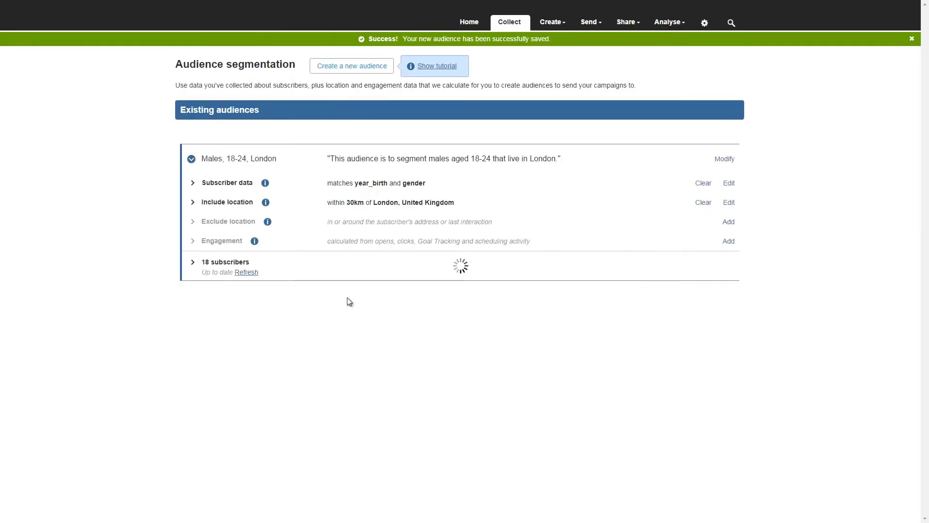
{"action": "left_click", "coordinate": [231, 246]}
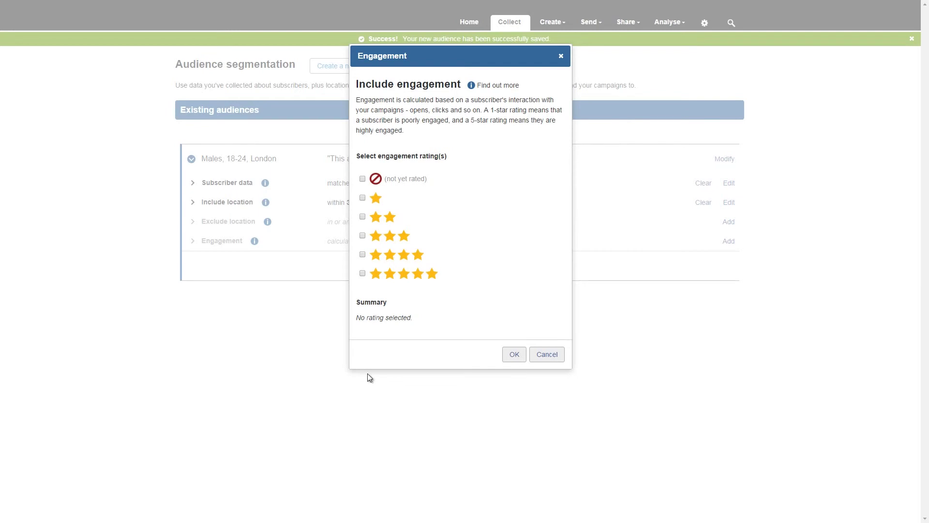
{"action": "left_click", "coordinate": [545, 356]}
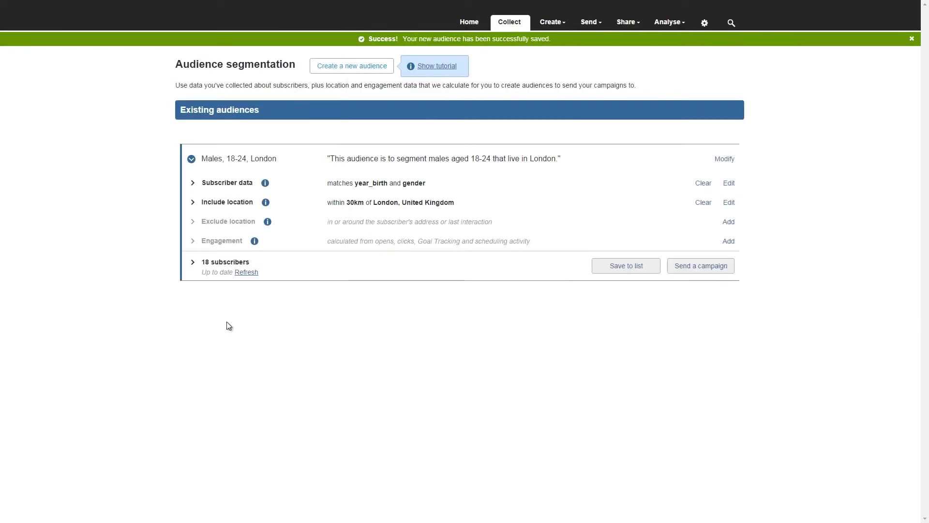
Step: Save the 18 matching subscribers as list 'Males, 18-24, London' under Main Website
{"action": "left_click", "coordinate": [643, 269]}
{"action": "left_click", "coordinate": [488, 221]}
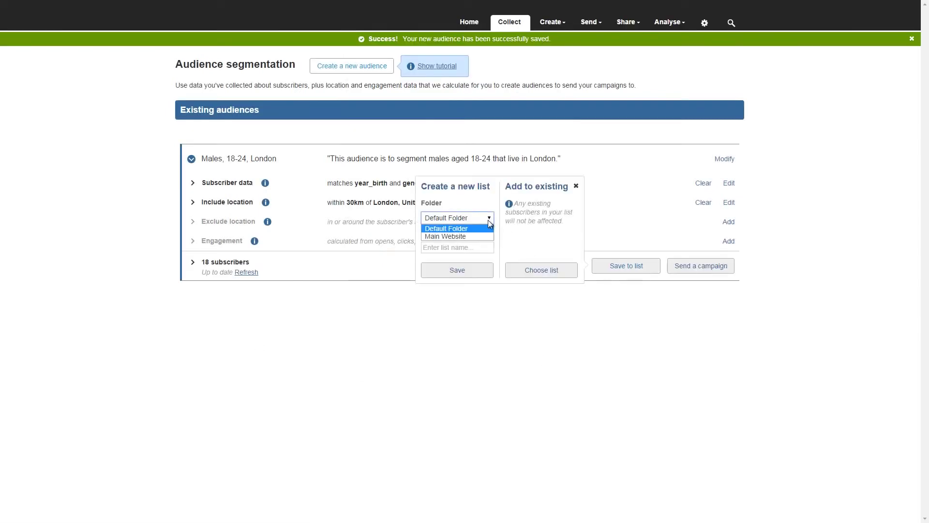
{"action": "left_click", "coordinate": [486, 236]}
{"action": "type", "text": "Males, 18-24, L"}
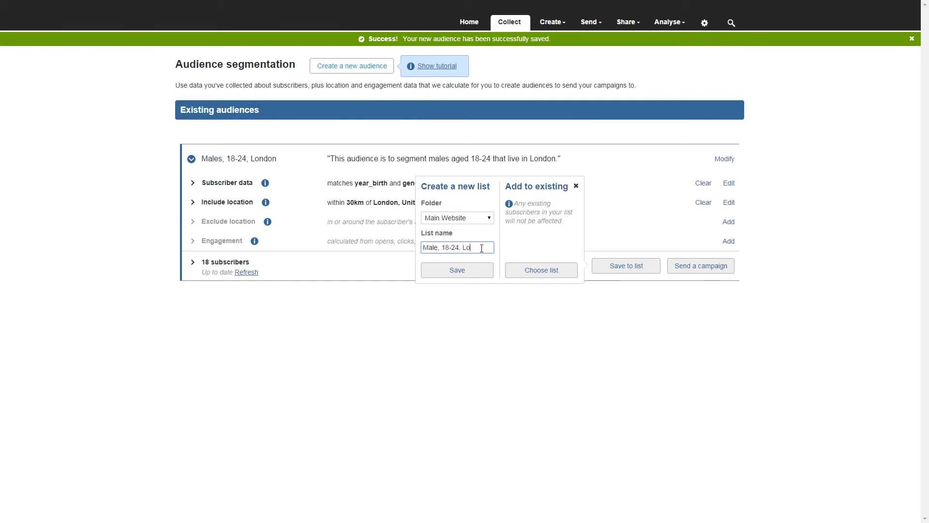
{"action": "type", "text": "ondon"}
{"action": "left_click", "coordinate": [458, 269]}
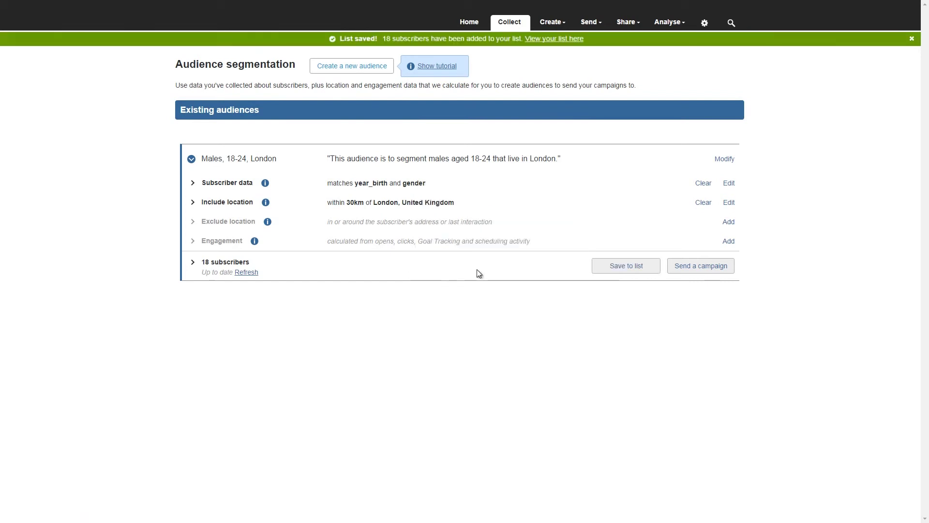